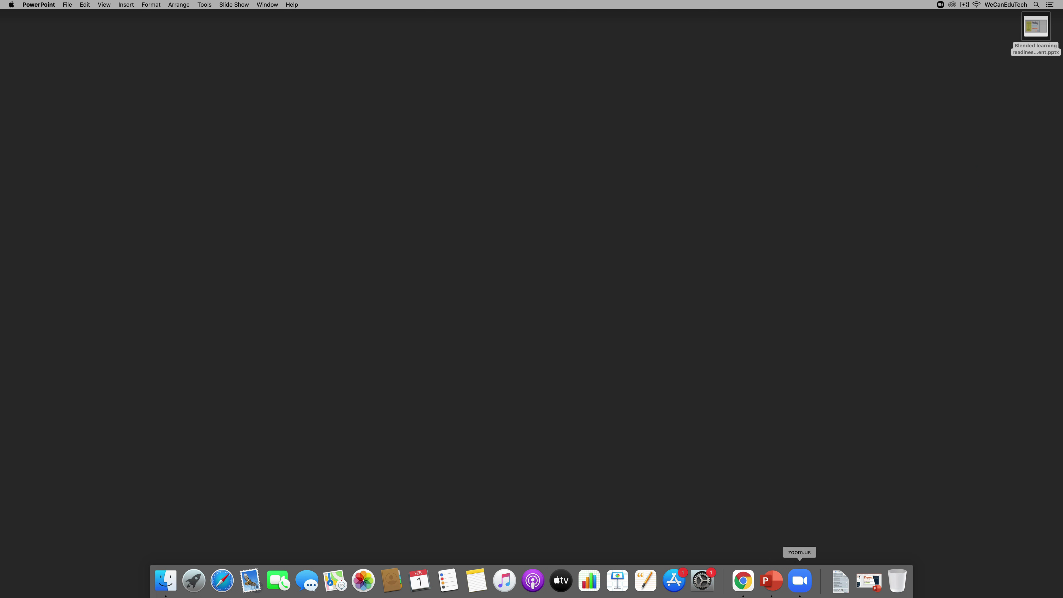
- Launch Zoom, check for updates, and dismiss the notice that version 5.4.9 is current
click(799, 580)
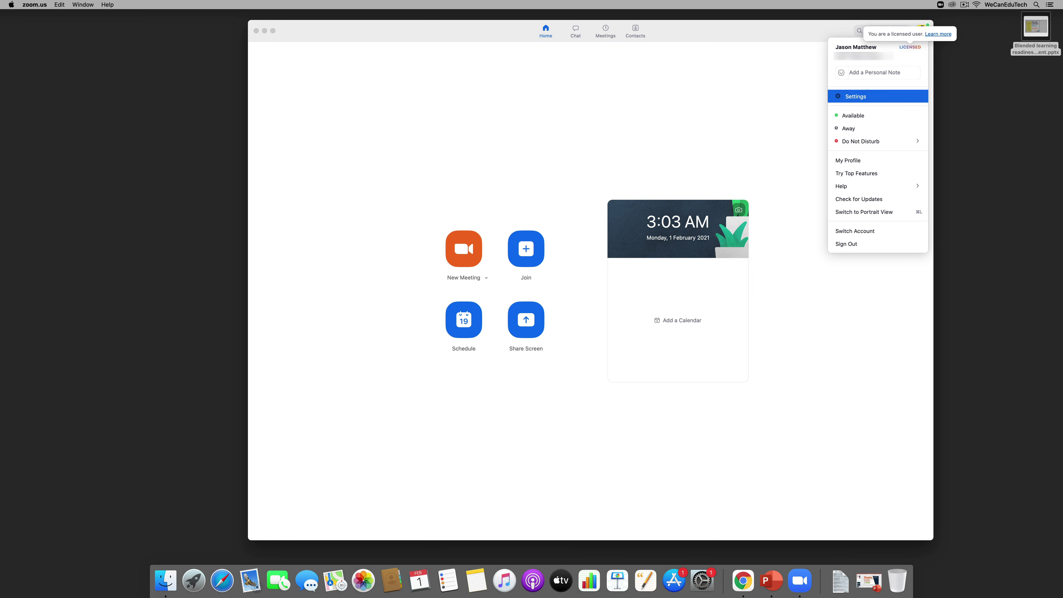
mouse_move(878, 186)
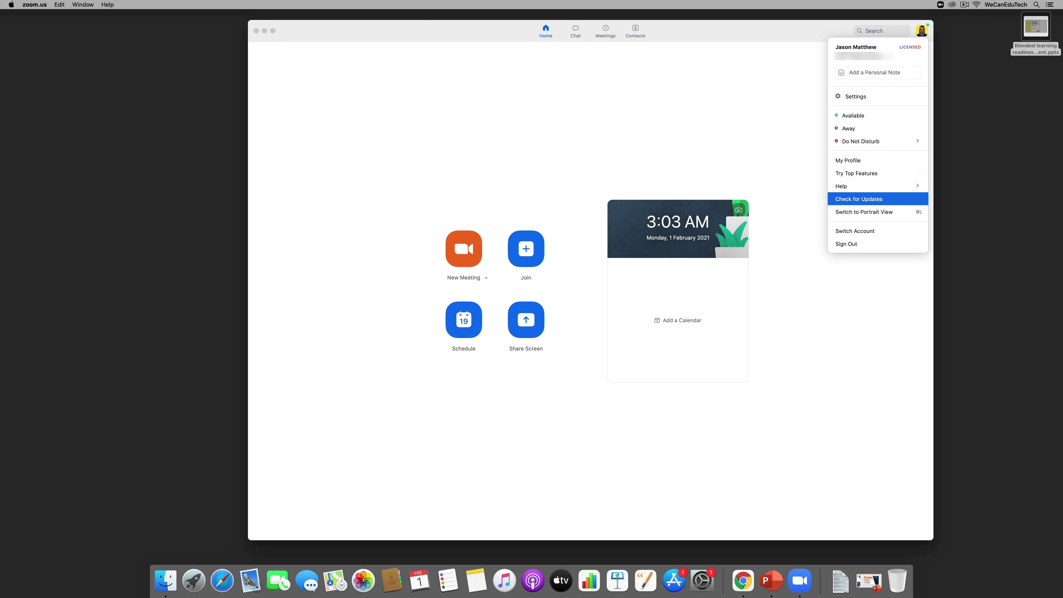
click(858, 199)
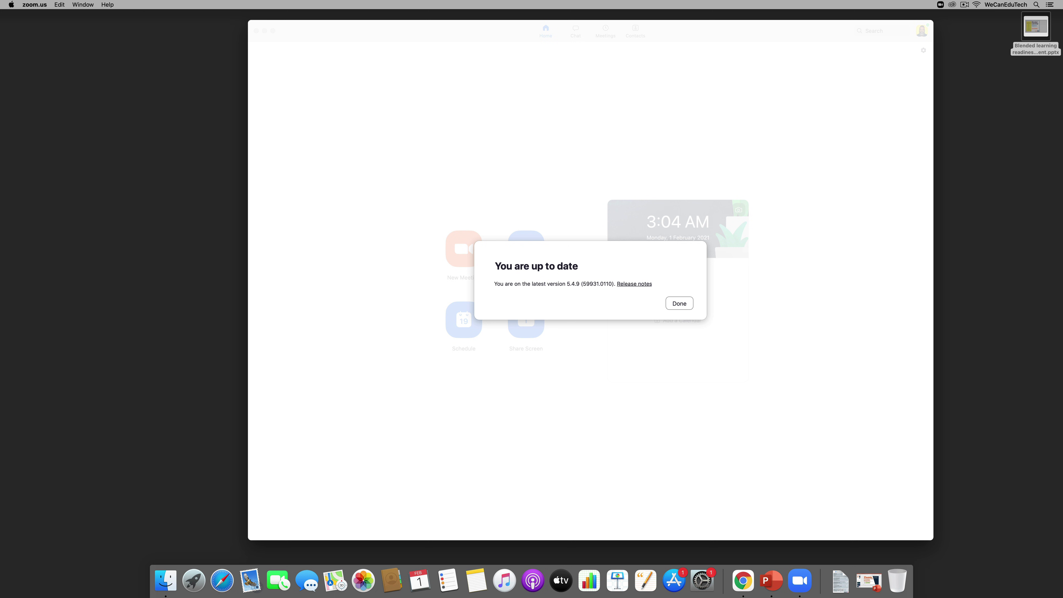
key(Return)
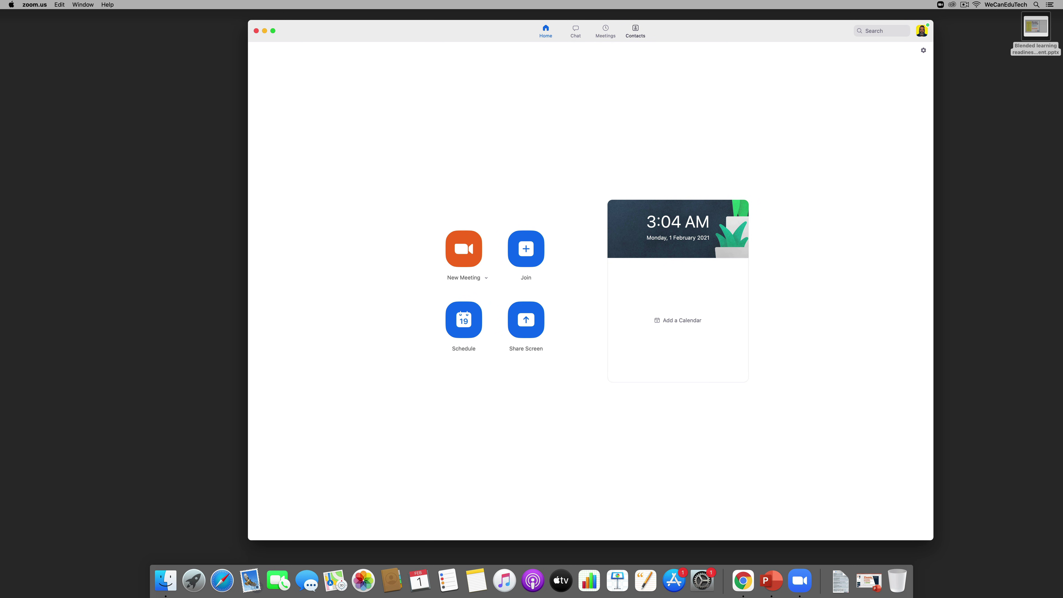
- Start the Zoom Demo Meeting from the Upcoming list on the Meetings tab
click(605, 30)
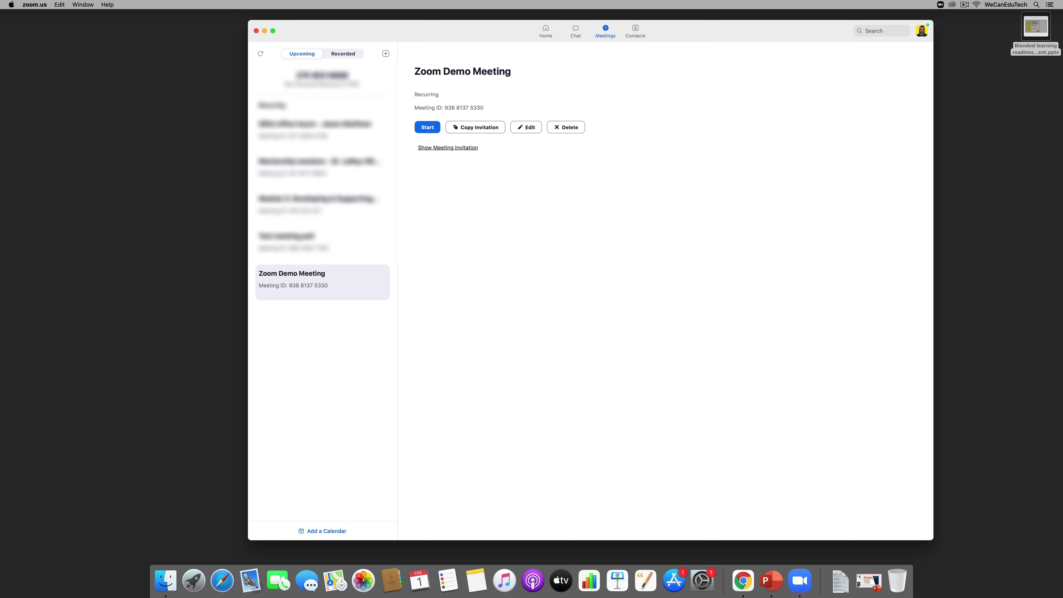
click(322, 279)
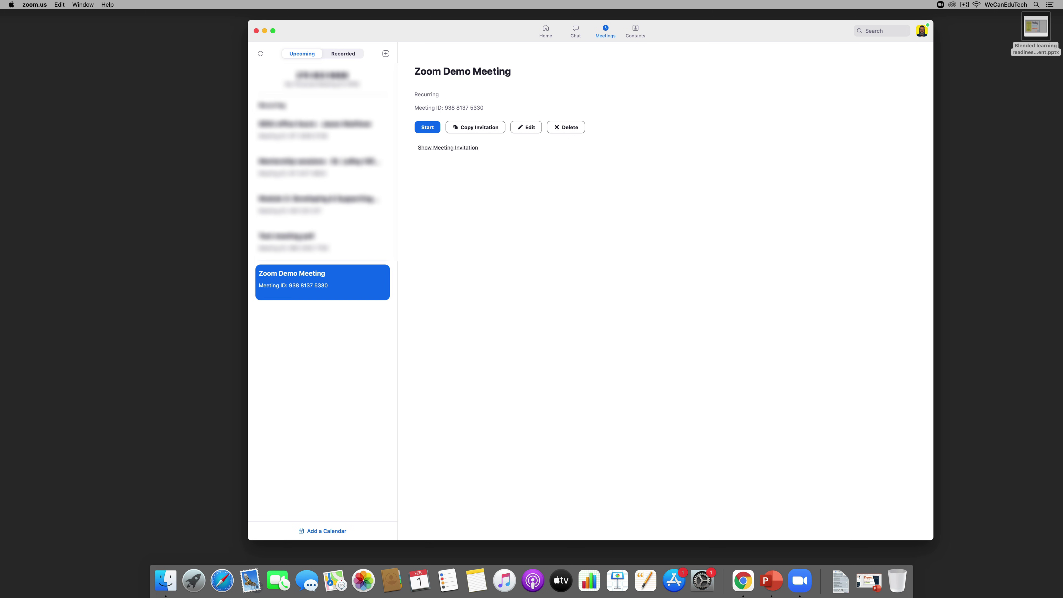
click(427, 127)
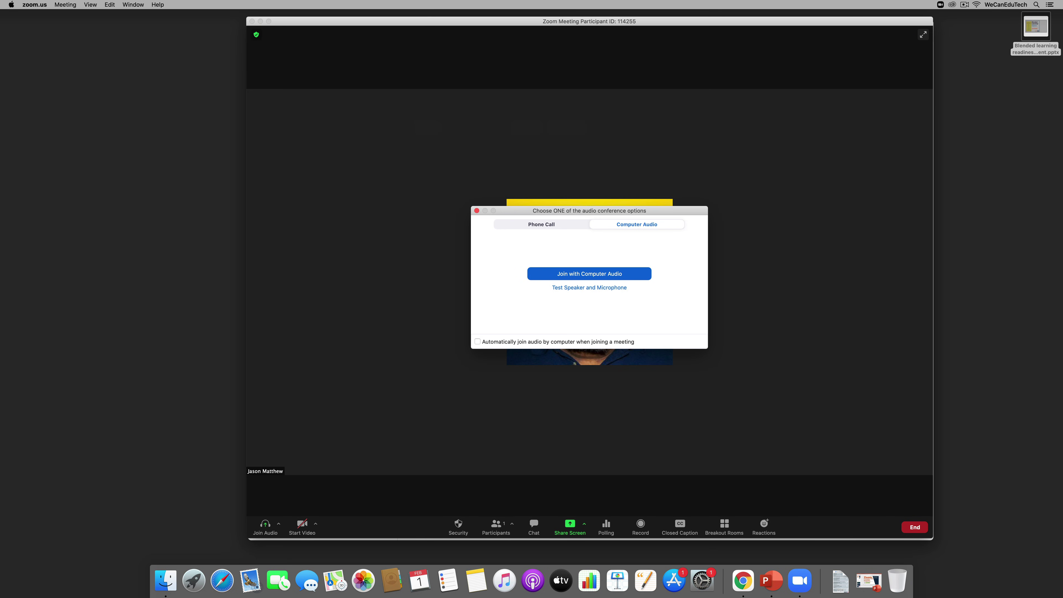
- Join the meeting with computer audio and start the camera video
key(Return)
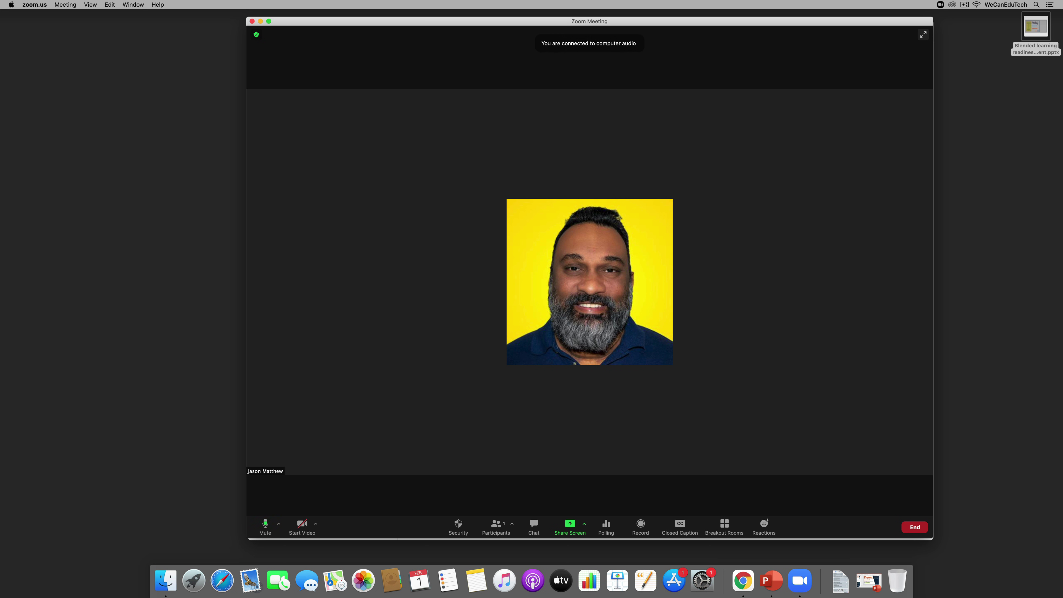
click(301, 524)
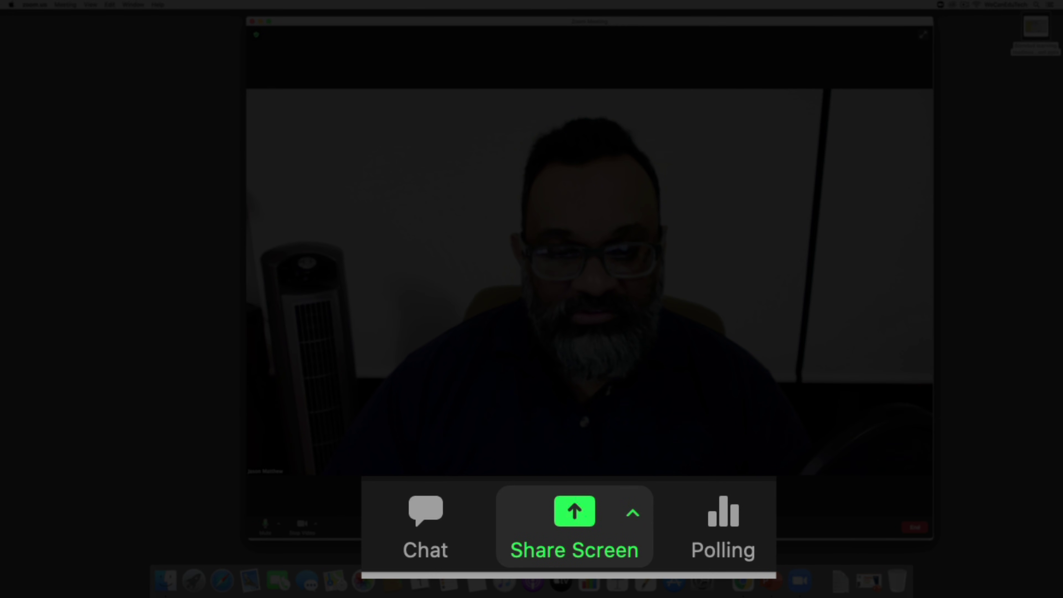
- Open Share Screen with Cmd+Shift+S and switch to the Advanced sharing options
key(super+shift+s)
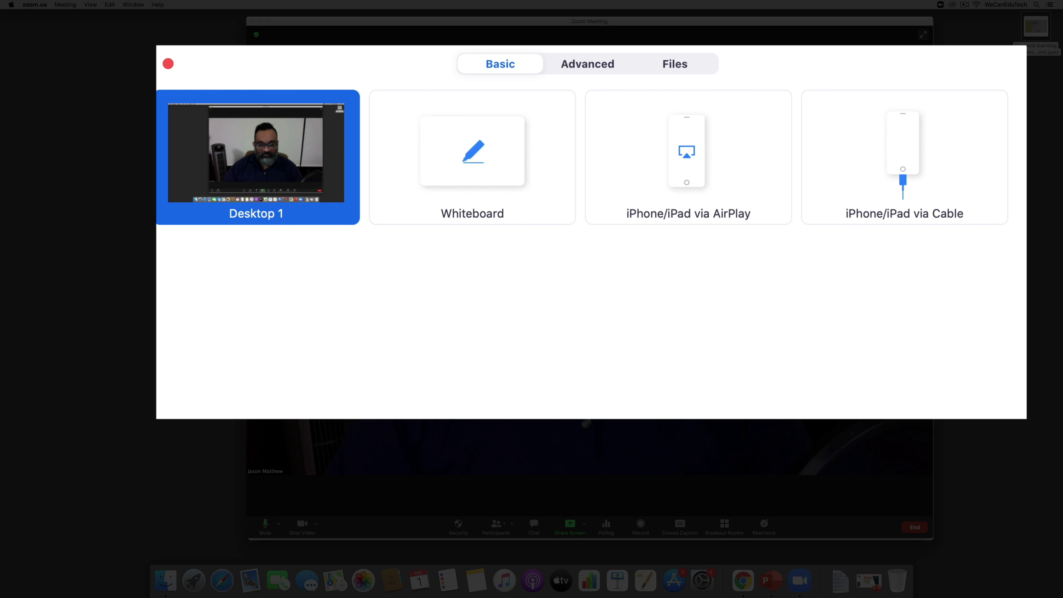
click(587, 63)
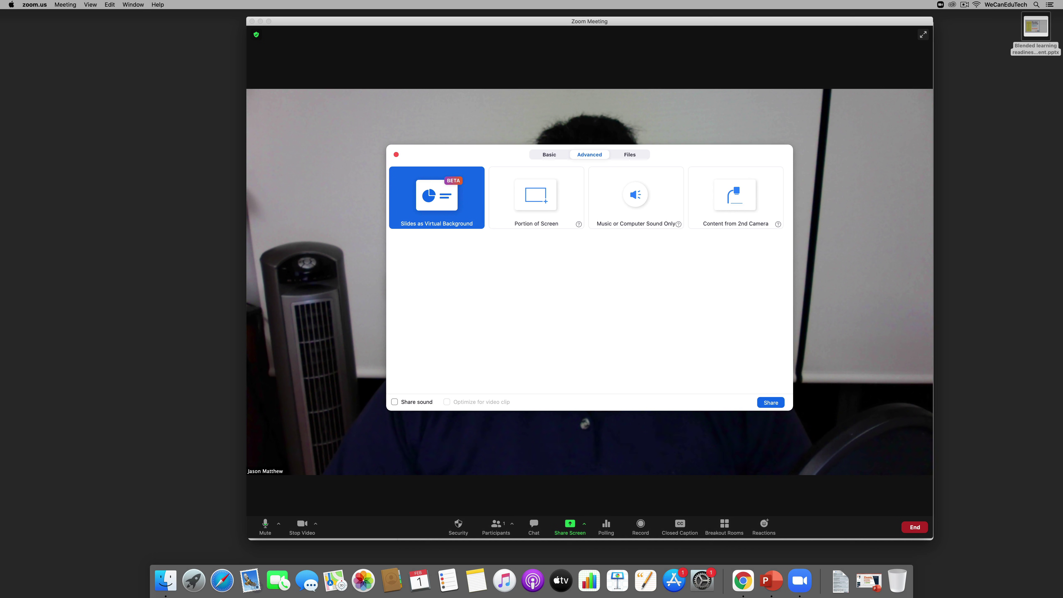
- Share 'Blended learning readiness and engagement.pptx' from the Desktop as Slides as Virtual Background
key(Return)
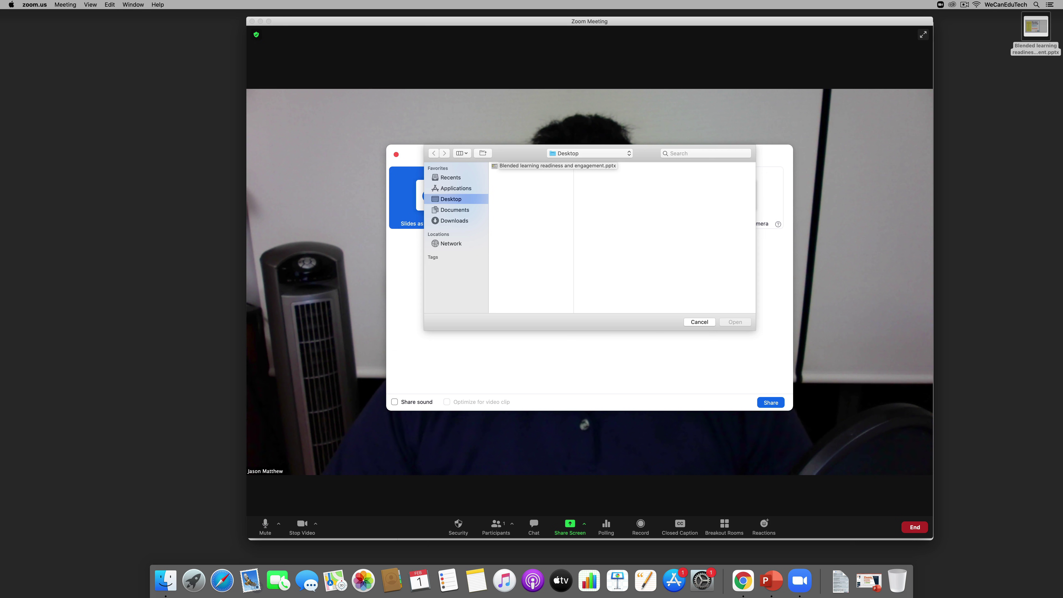
click(500, 166)
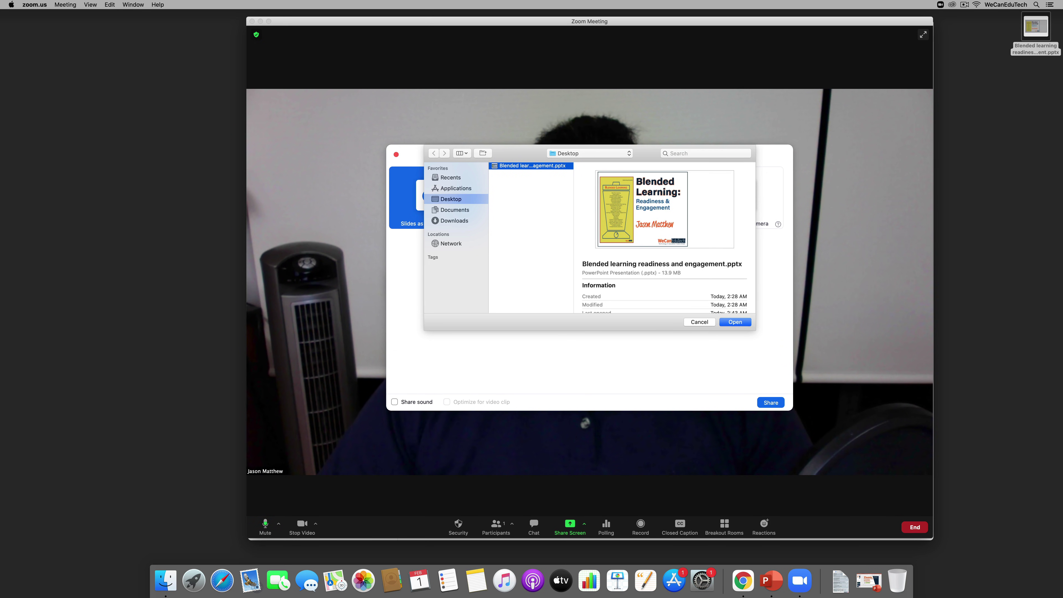
key(Return)
key(Return)
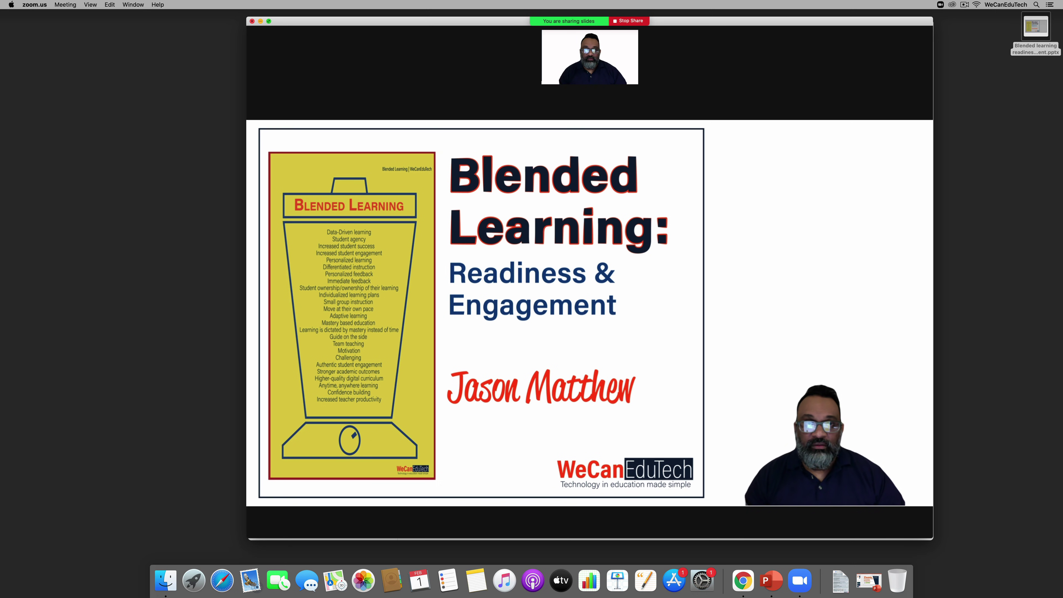
- Go full screen, hide the self-view panel, and advance to slide 3, 'Is this blended learning?'
key(super+shift+f)
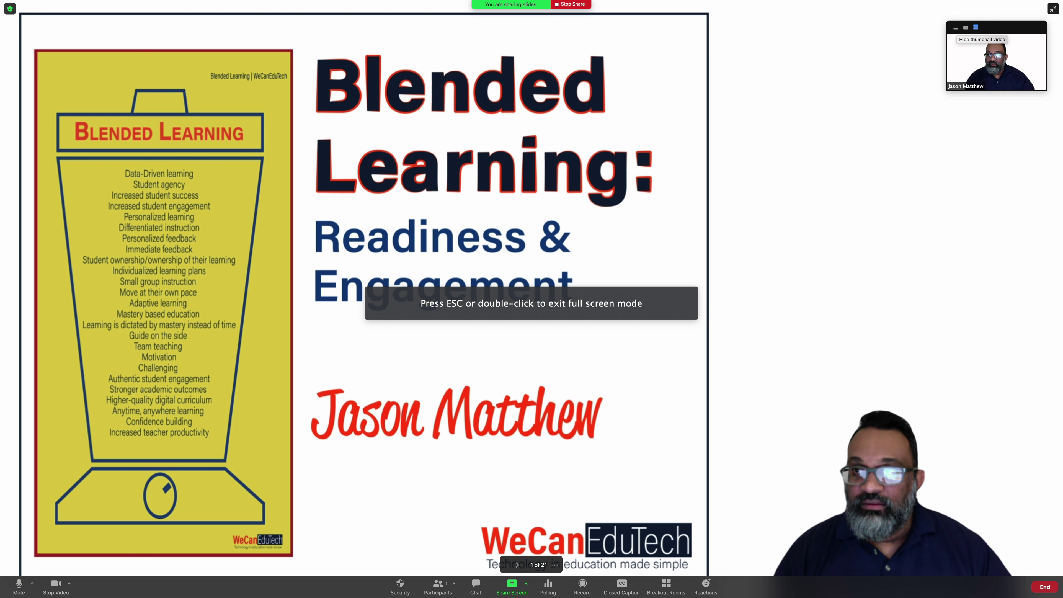
click(956, 28)
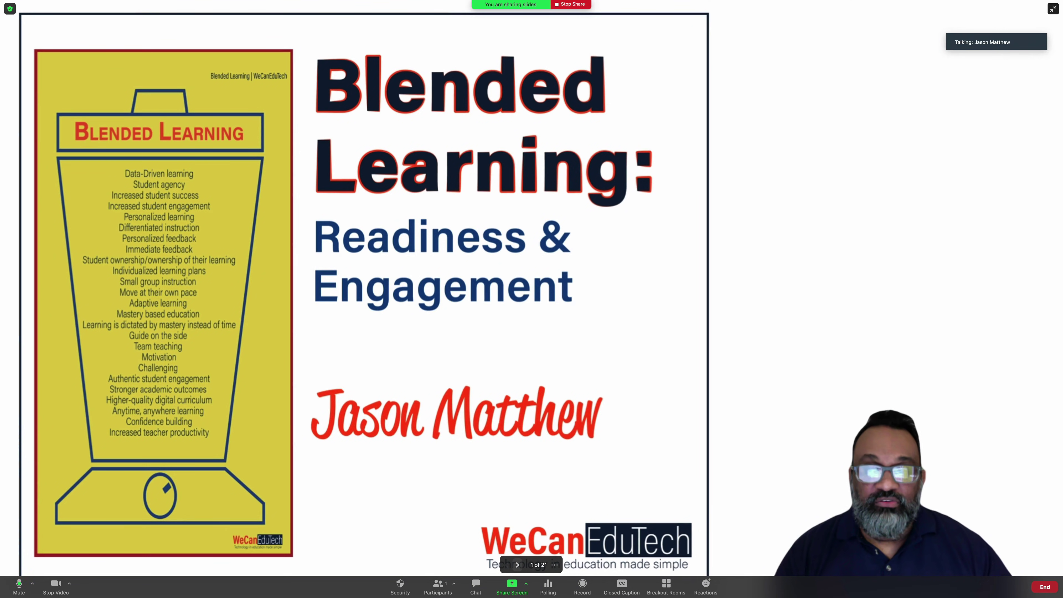
key(Right)
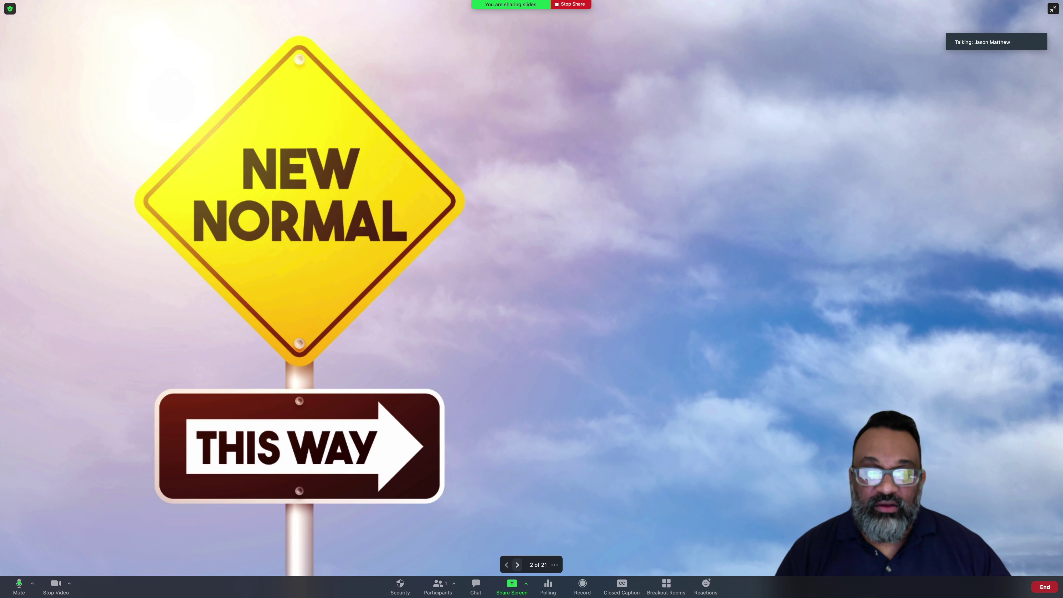
key(Right)
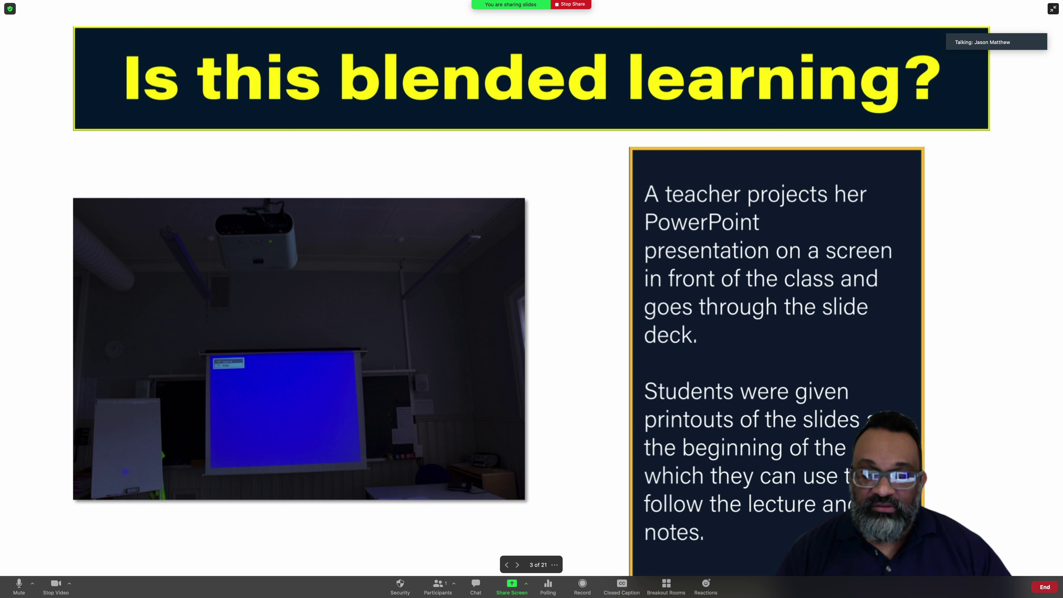
- Move and shrink the presenter's video, placing it at the slide's lower right
drag(883, 463, 383, 255)
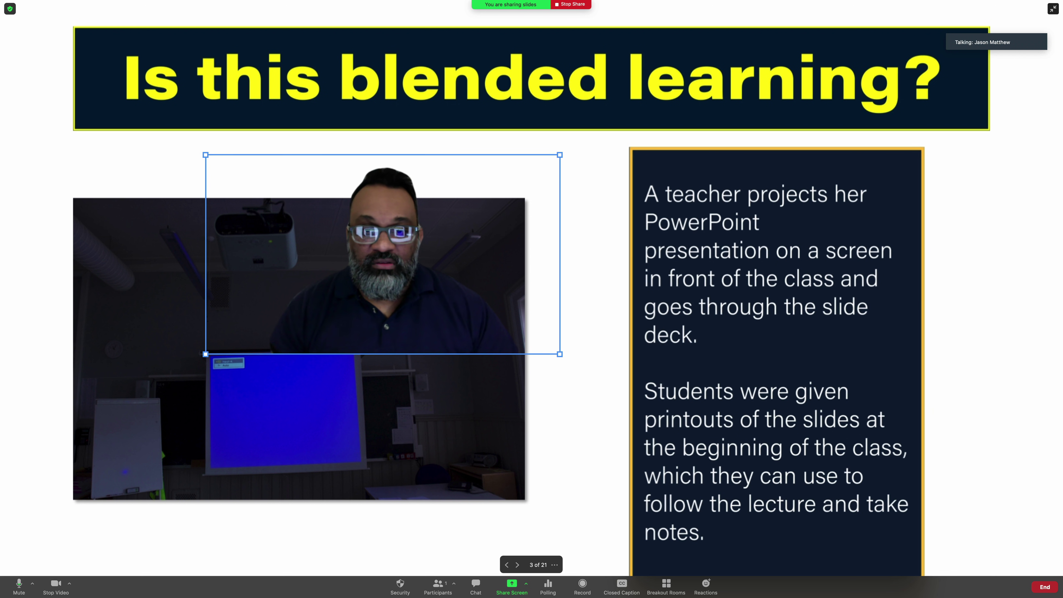
drag(559, 354, 306, 212)
drag(255, 183, 977, 481)
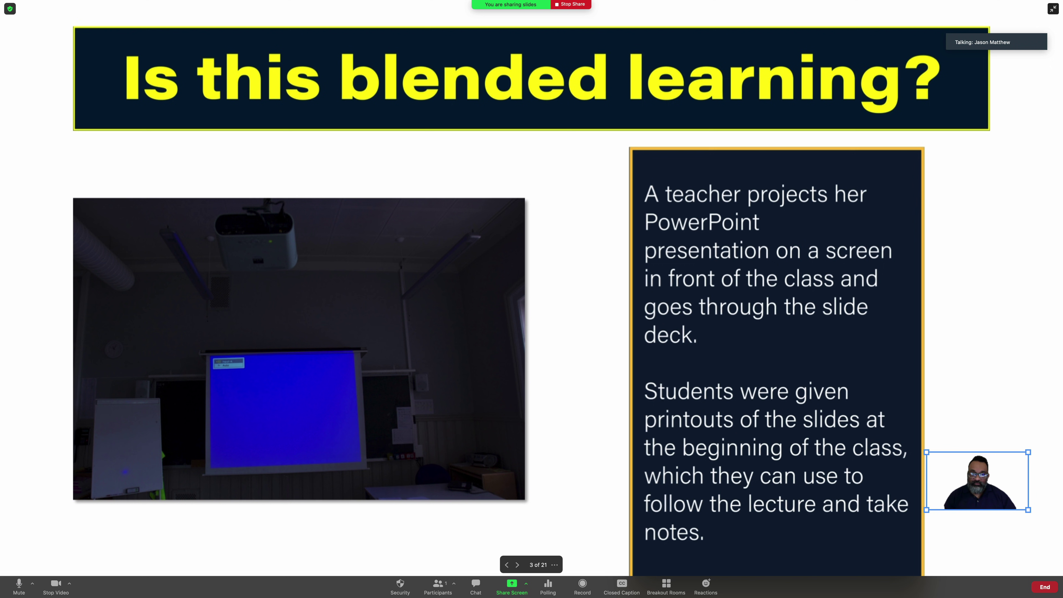
- Return to slide 4, '4 Blended Learning Models', then move the video toward the centre and enlarge it
click(517, 565)
click(517, 565)
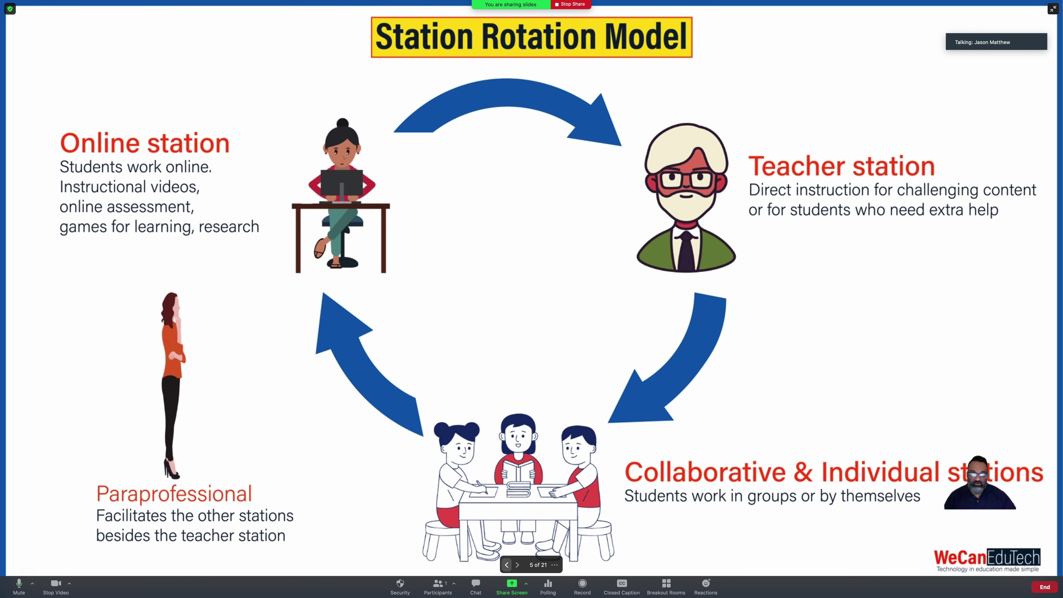
click(506, 565)
drag(979, 482, 617, 363)
drag(668, 391, 818, 475)
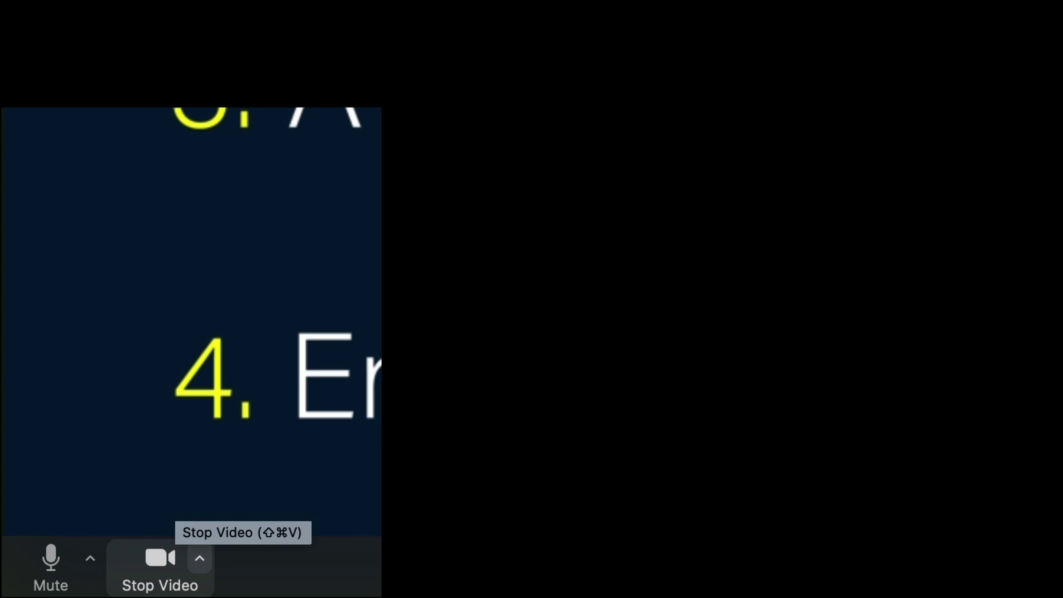
- In Video Settings, enable Adjust for low light in Manual mode with raised brightness, then close Settings
click(199, 558)
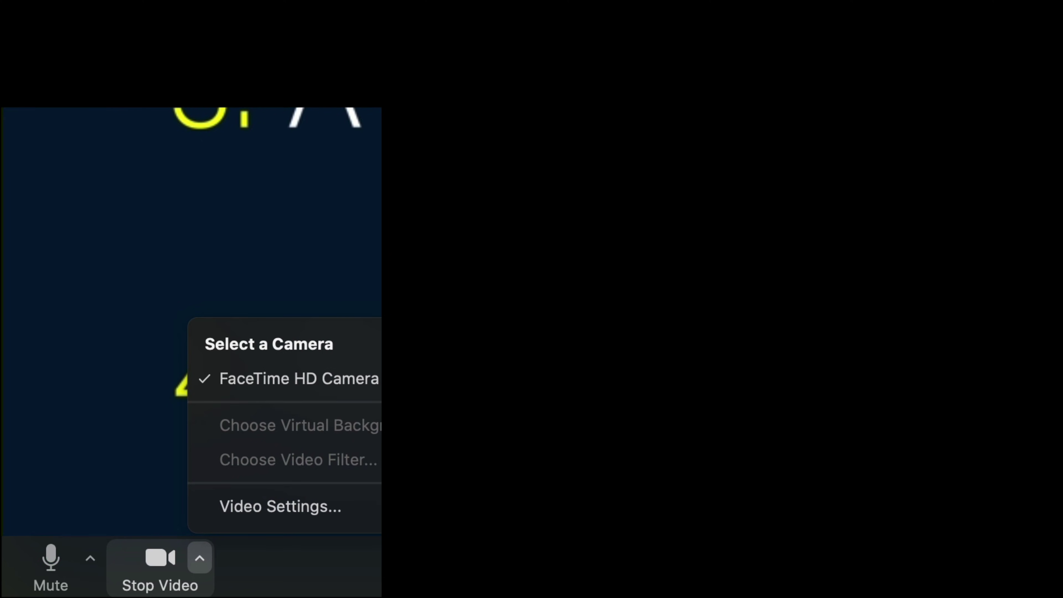
click(280, 506)
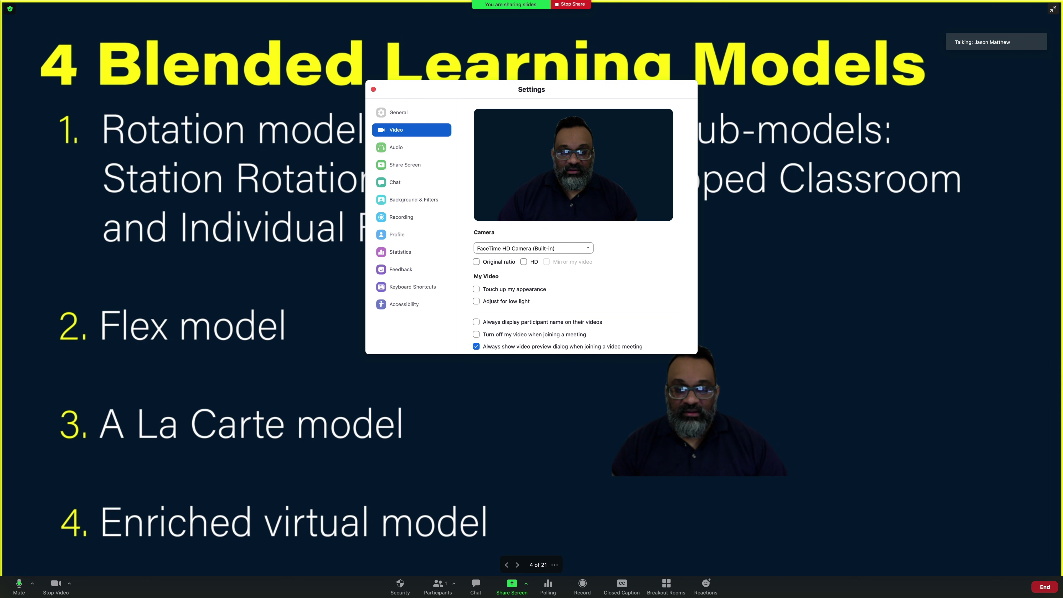
click(476, 301)
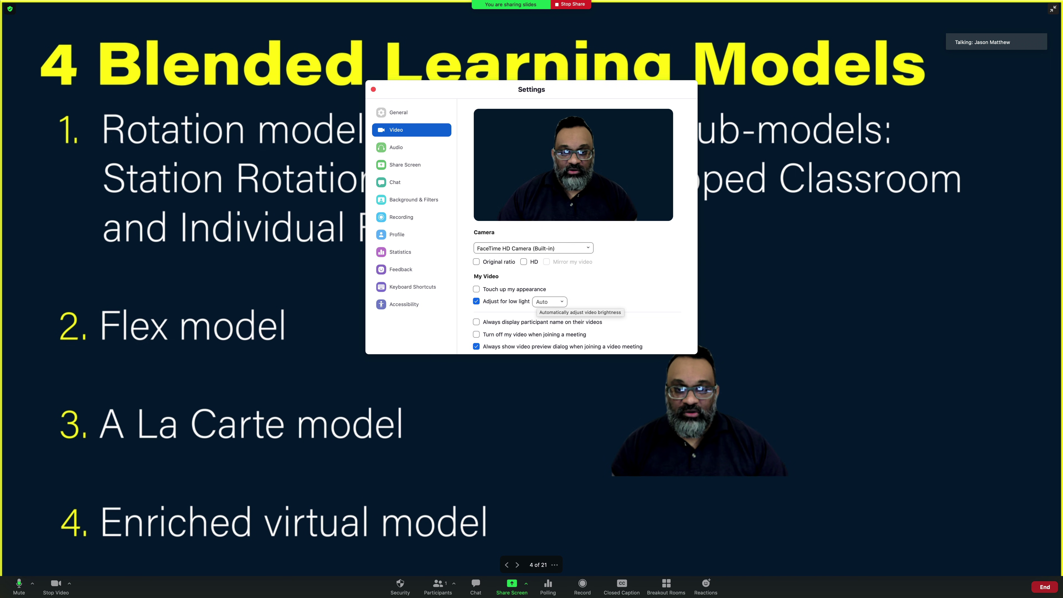
click(550, 302)
click(553, 330)
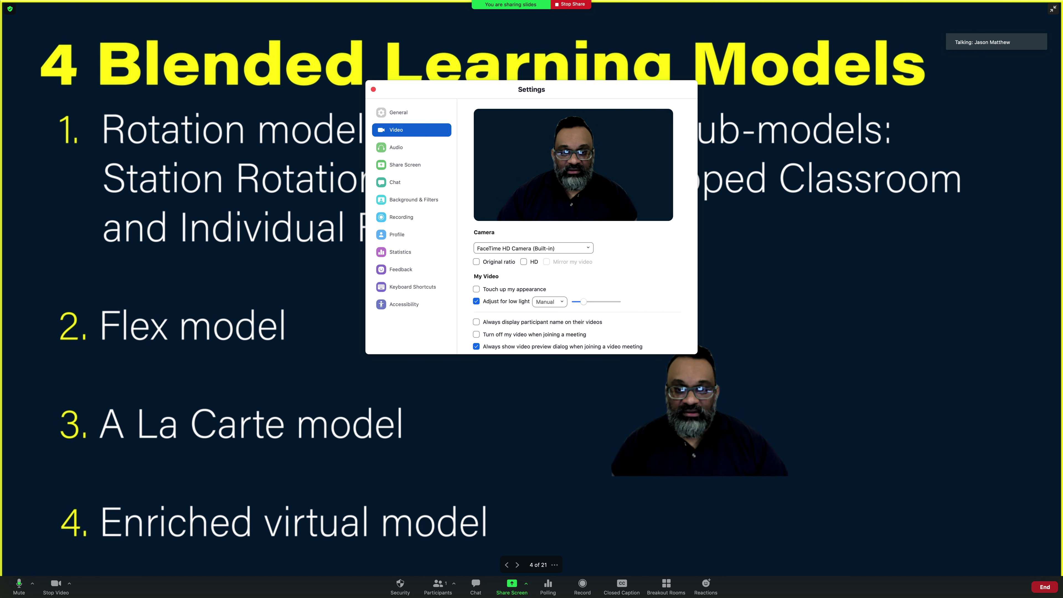
drag(583, 301, 606, 301)
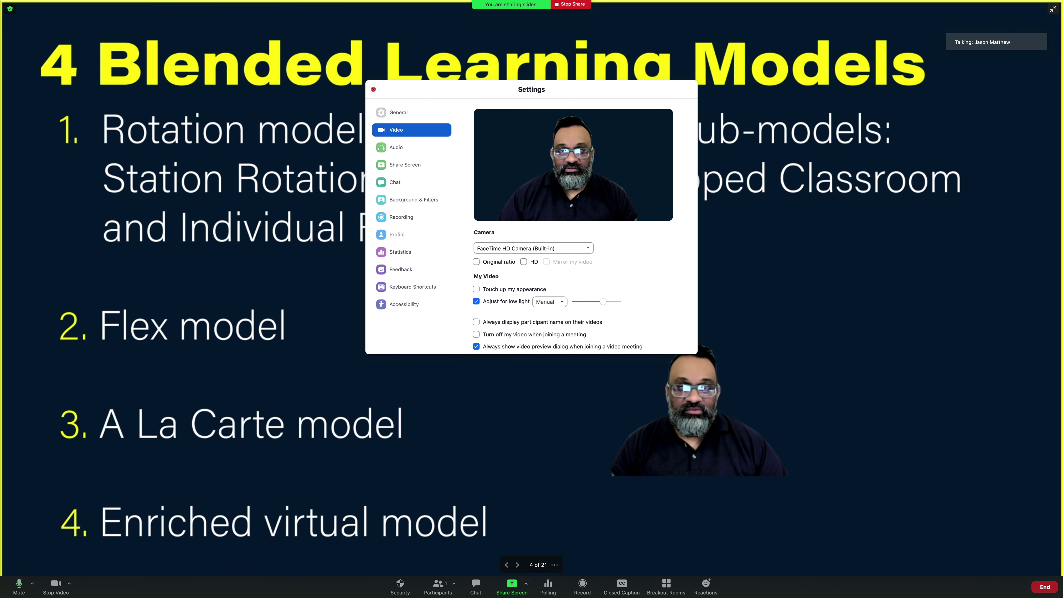
click(373, 89)
- Move the video to the lower right, shrink it, advance to slide 6 'Flipped Classroom', and stop sharing
drag(699, 410, 861, 408)
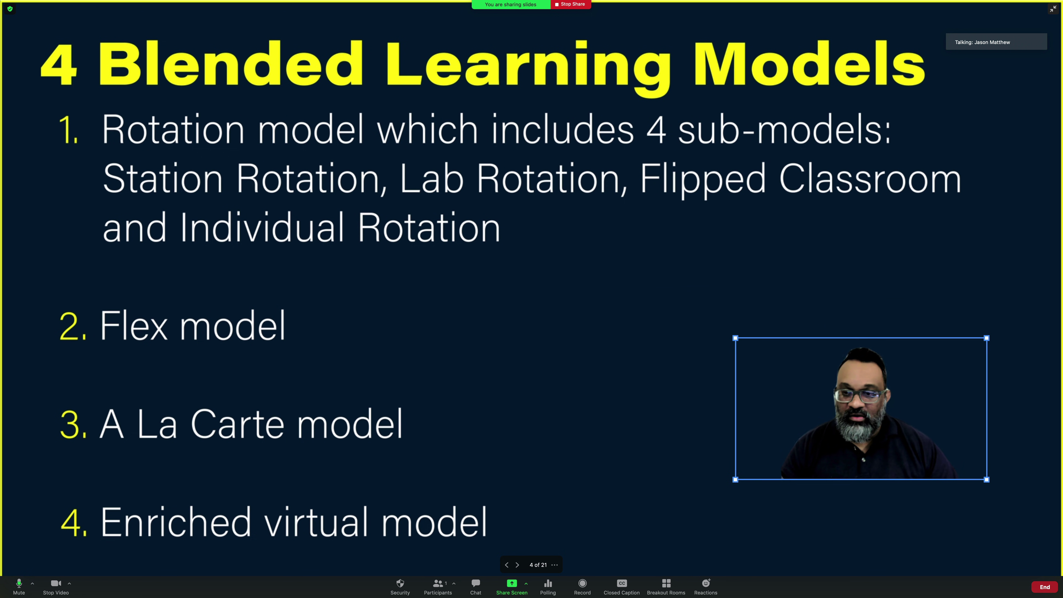
mouse_move(735, 338)
mouse_down()
mouse_move(653, 291)
mouse_move(745, 343)
mouse_up()
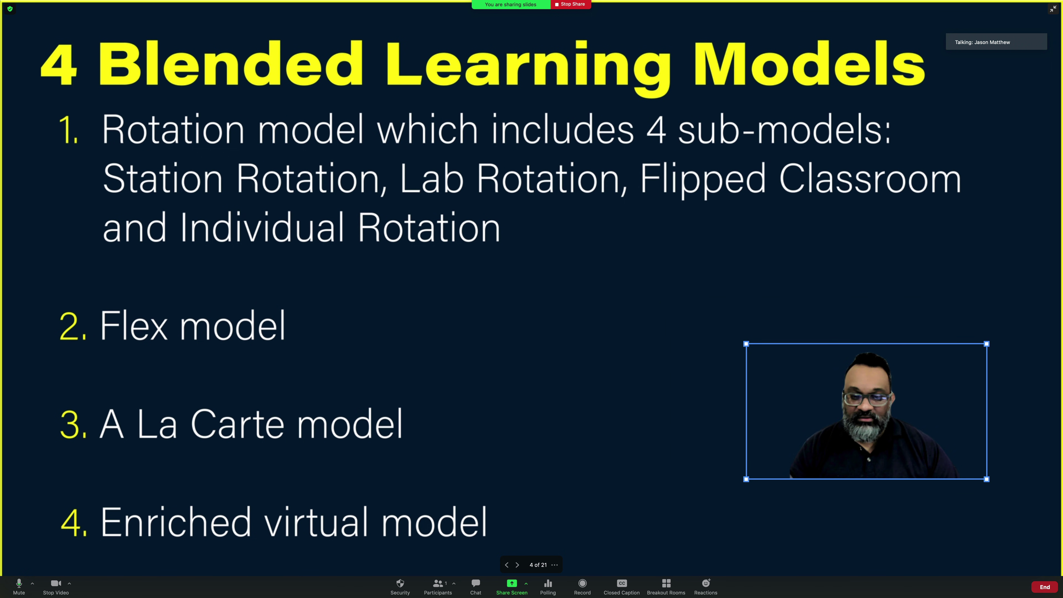
click(517, 564)
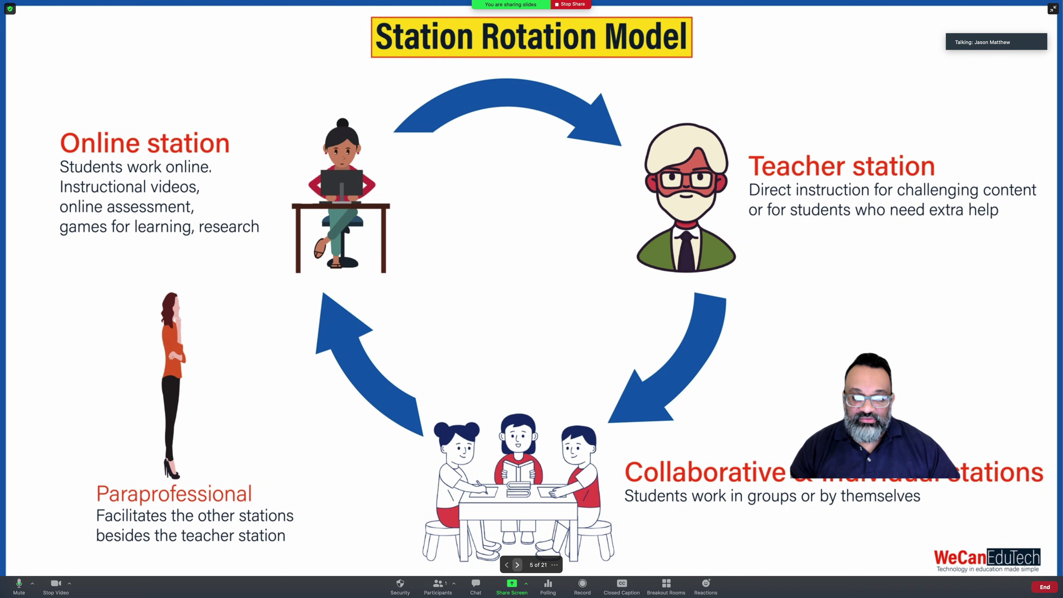
click(517, 565)
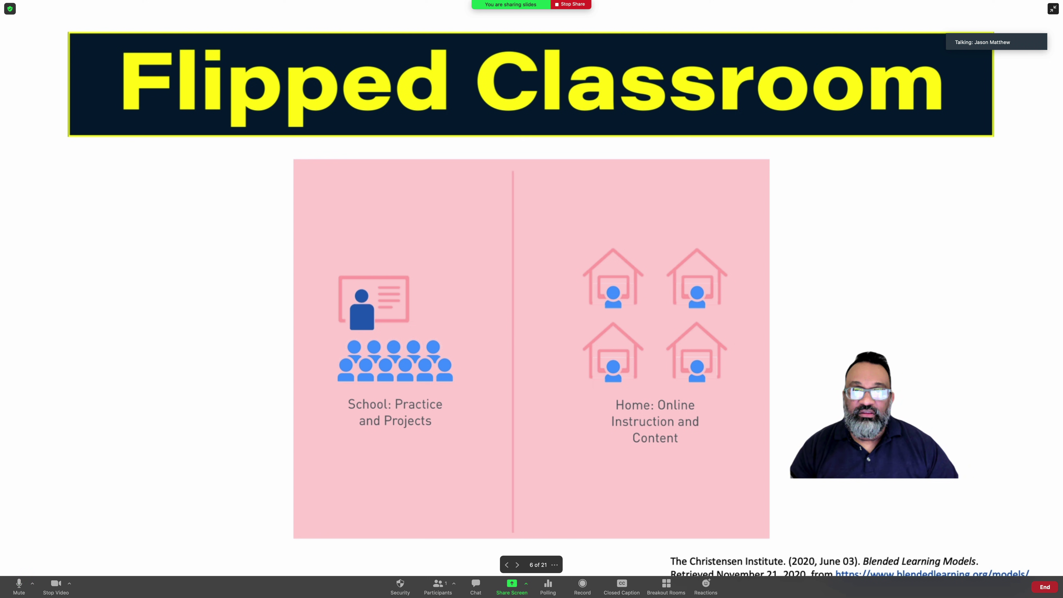
key(super+shift+s)
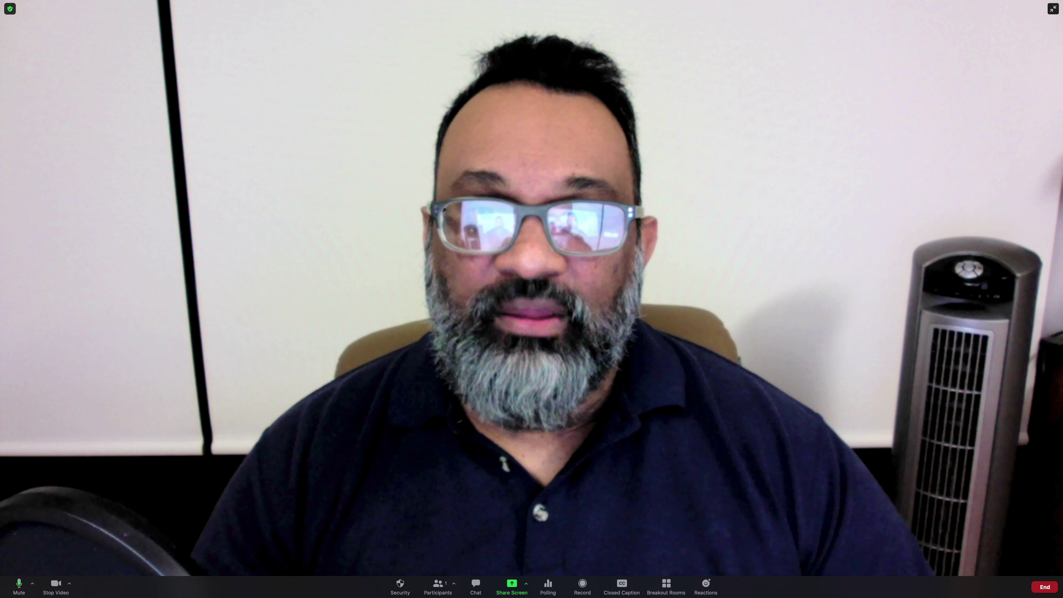